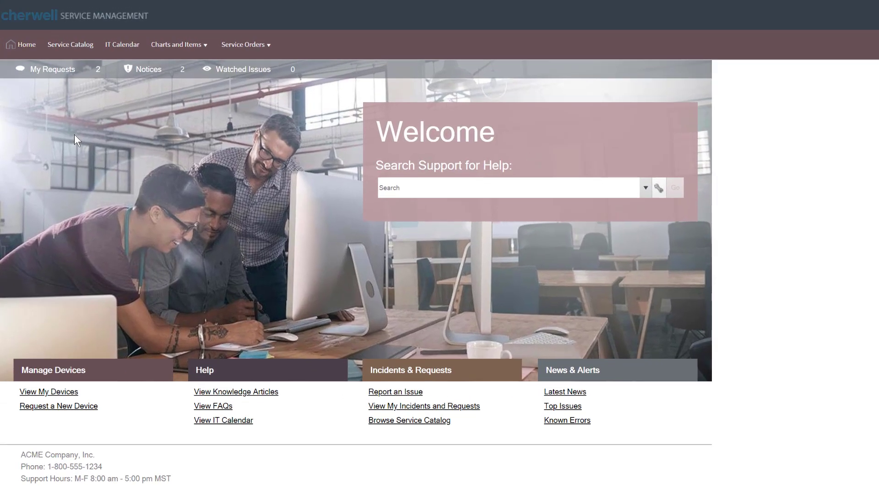
Browse the Status and Problems, My Items and Department Items dashboards, read the news, return home.
click(204, 45)
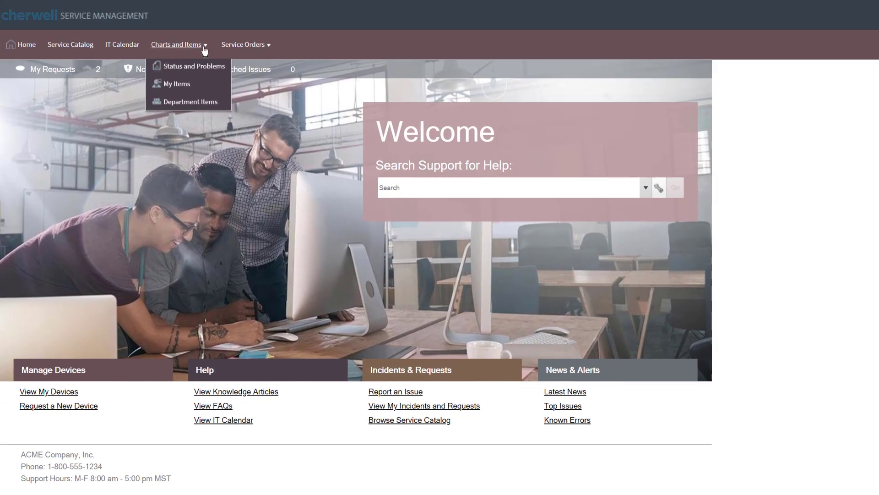
click(204, 73)
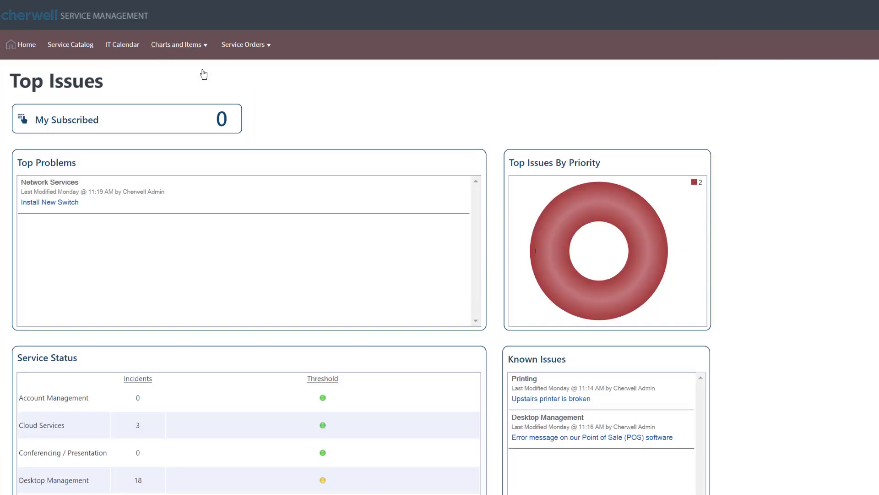
click(204, 52)
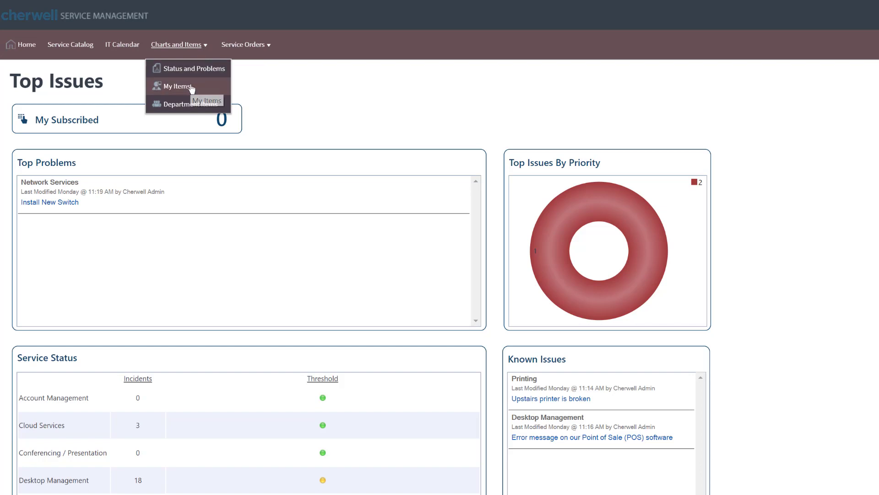
click(191, 88)
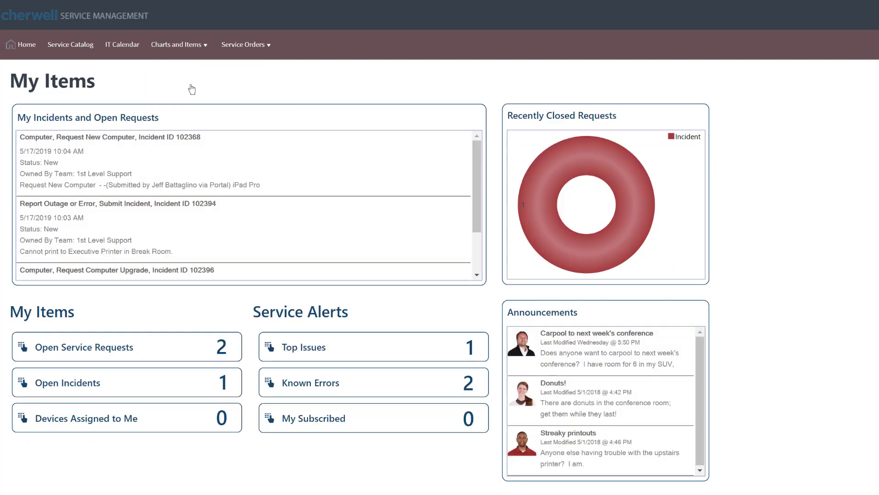
click(205, 48)
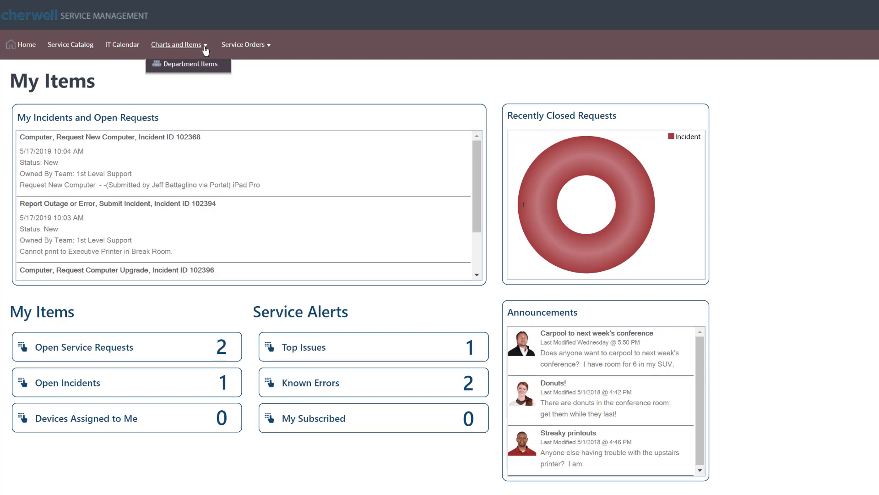
click(197, 104)
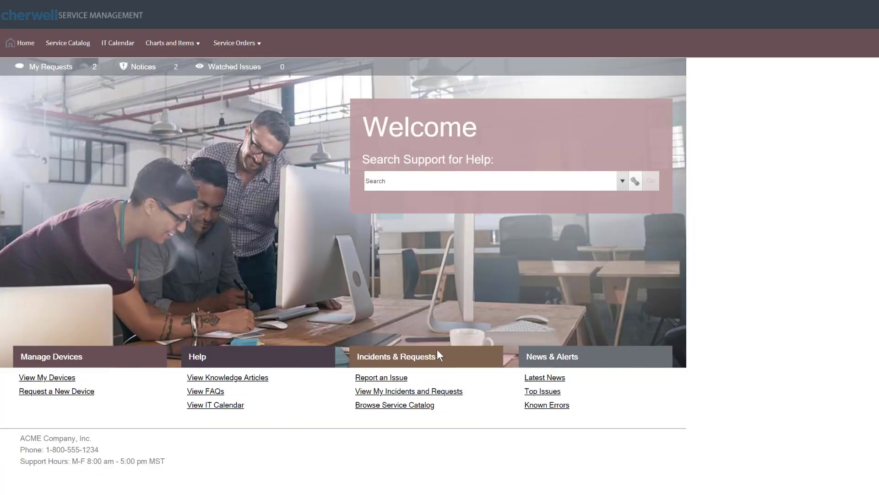
click(545, 380)
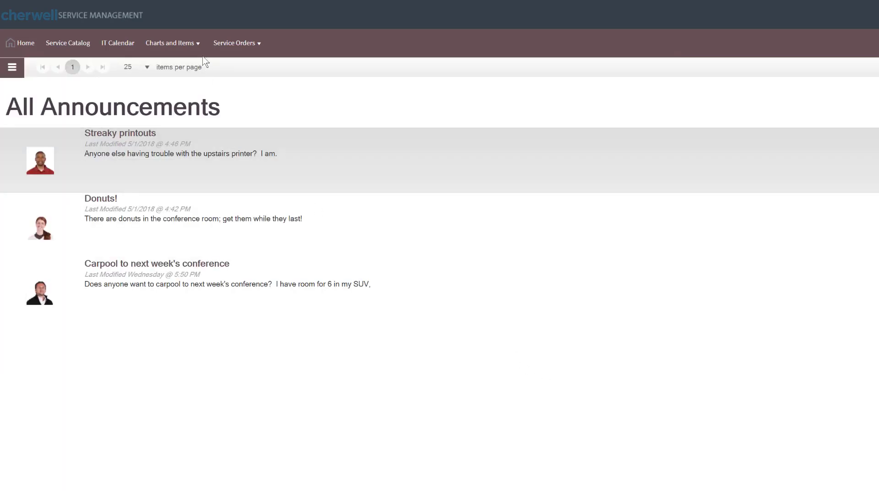
click(27, 52)
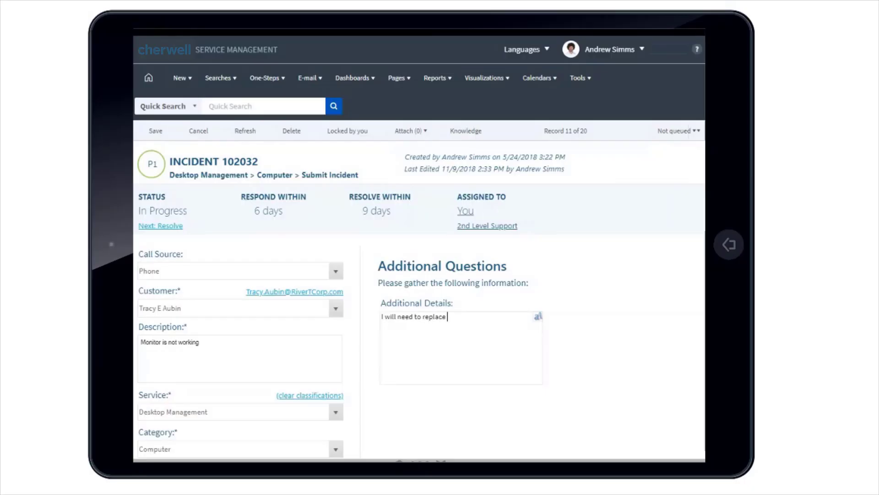
Enter 'Tracy monitor a' and show the computer's location on a map.
text(Tr)
text(acy)
text( monitor)
text( a)
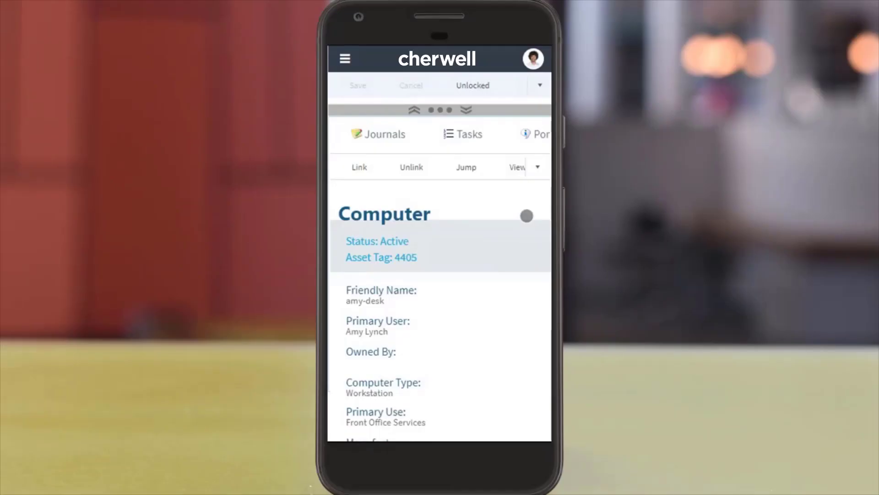
scroll(526, 215, down, 3)
scroll(527, 224, down, 3)
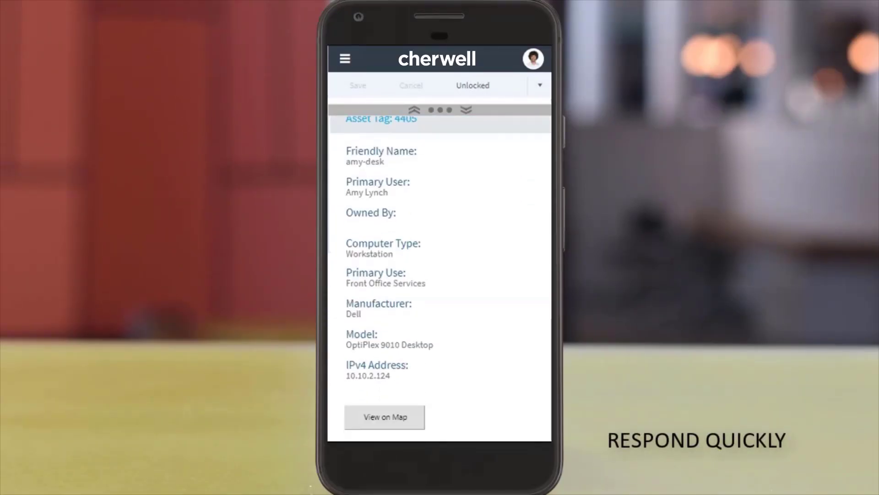
click(365, 418)
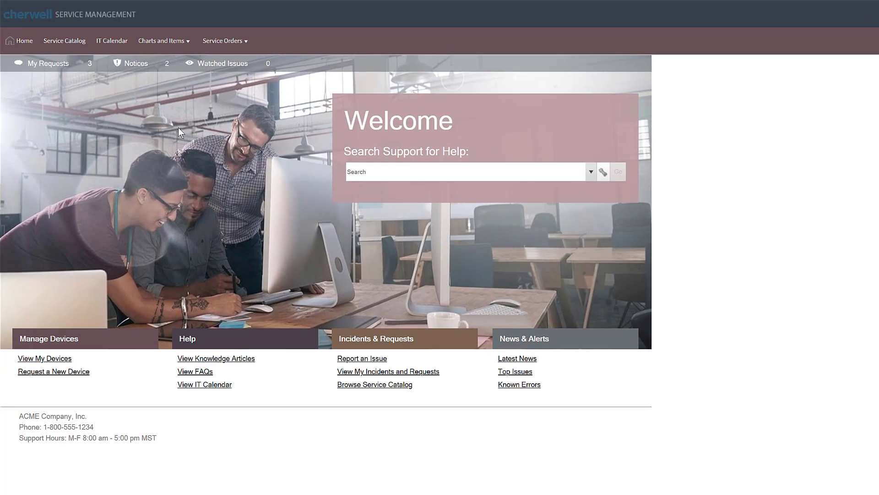
Add a Dell - OptiPlex Desktop Computer from Desktop Management > Computer to the cart.
click(75, 41)
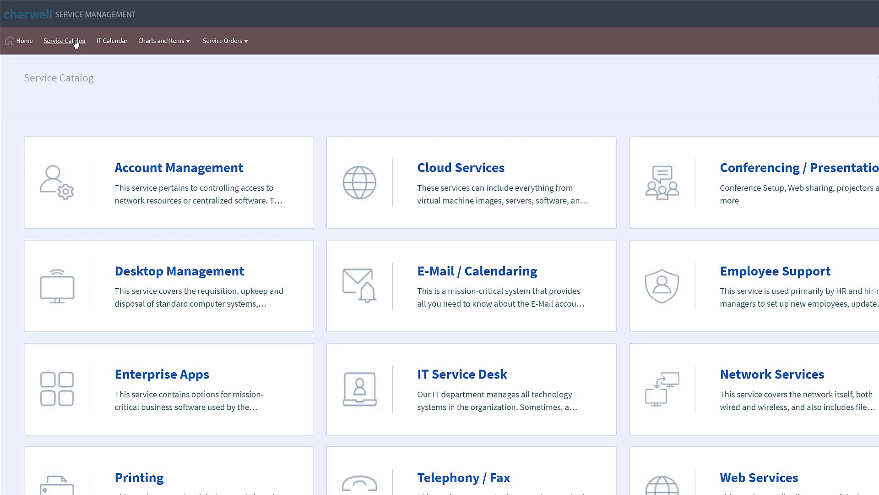
click(164, 274)
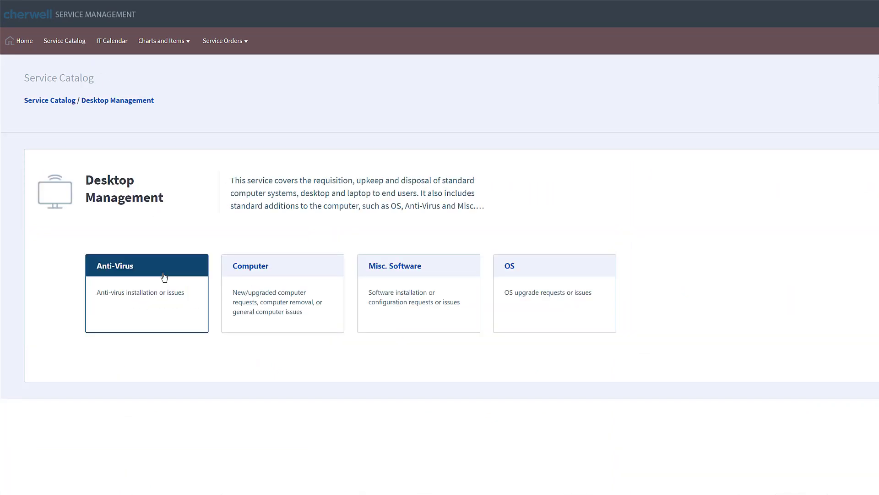
click(243, 271)
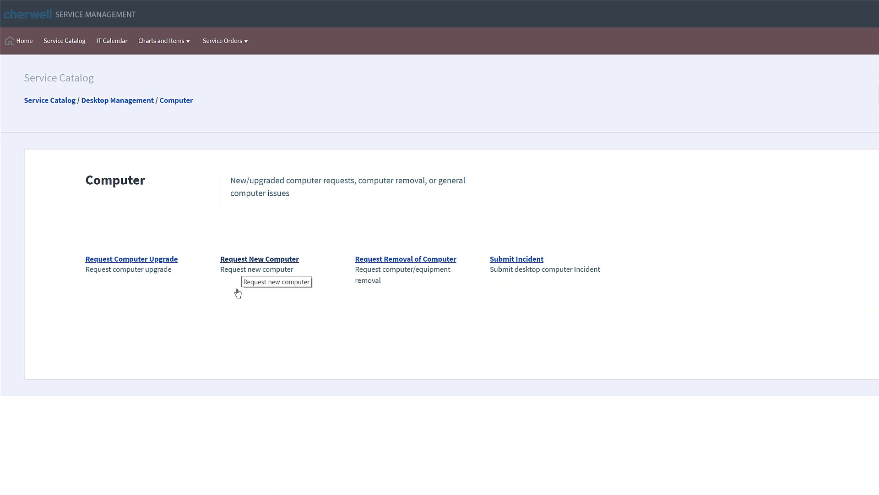
click(246, 259)
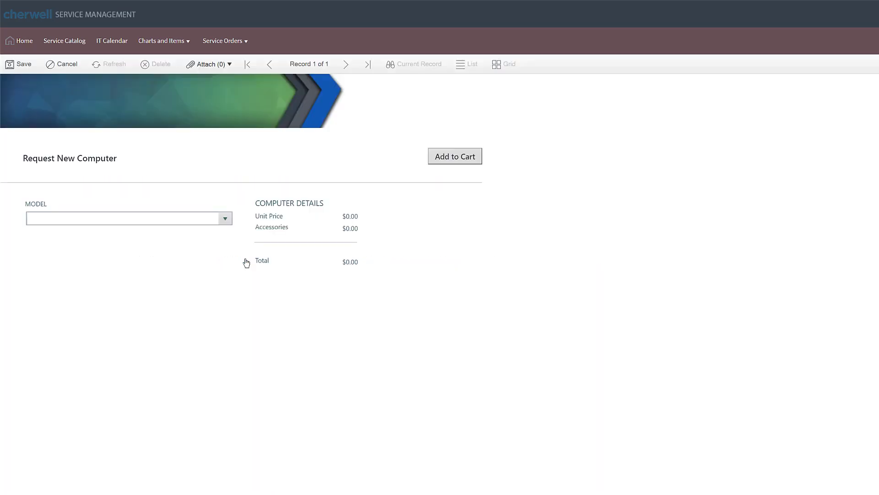
click(225, 220)
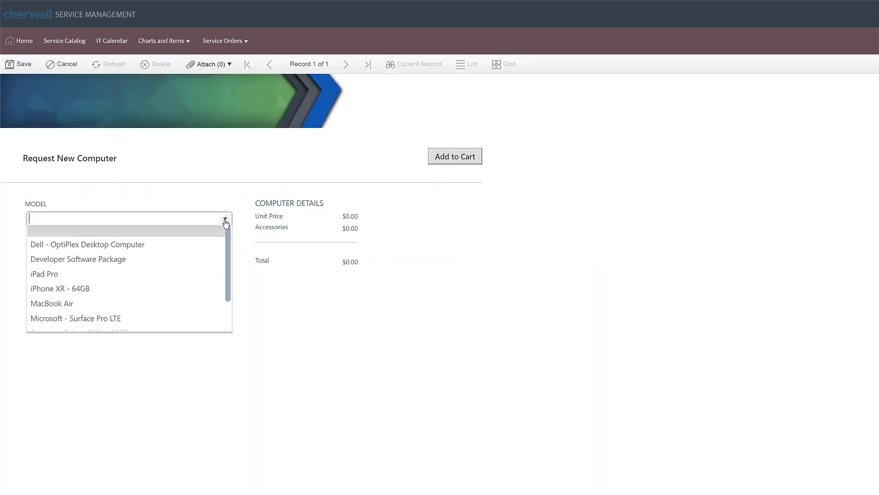
click(201, 250)
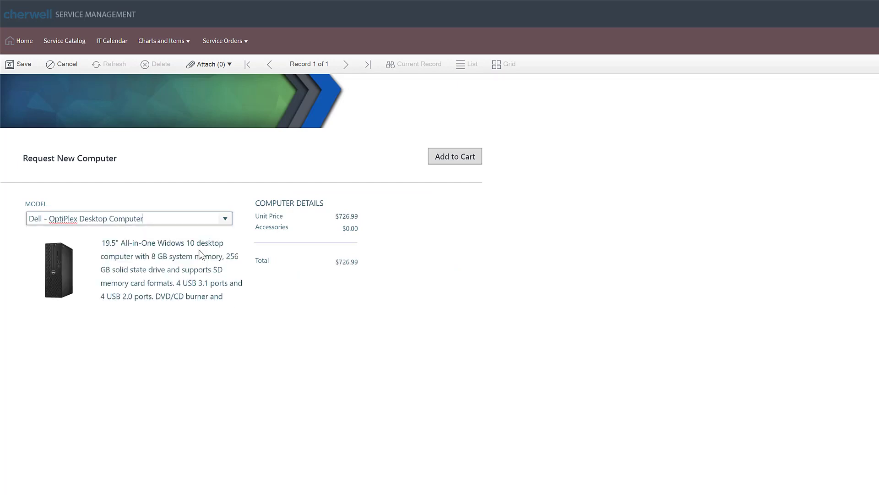
click(445, 158)
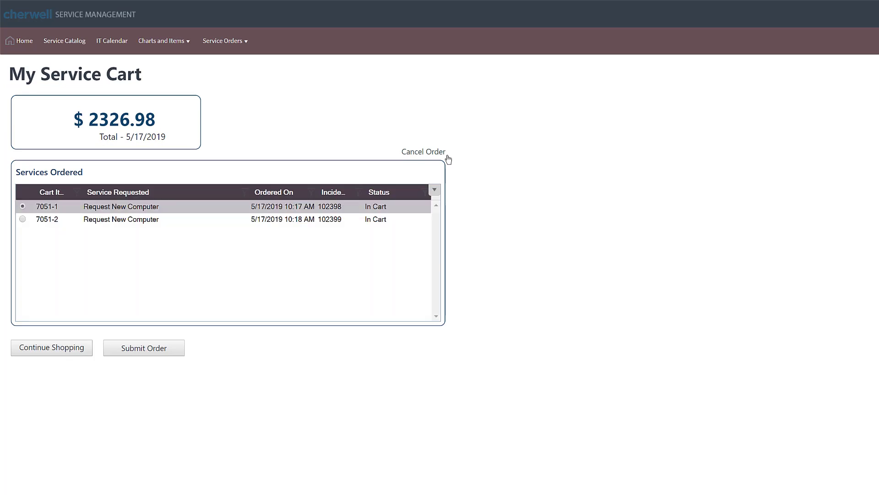
click(221, 218)
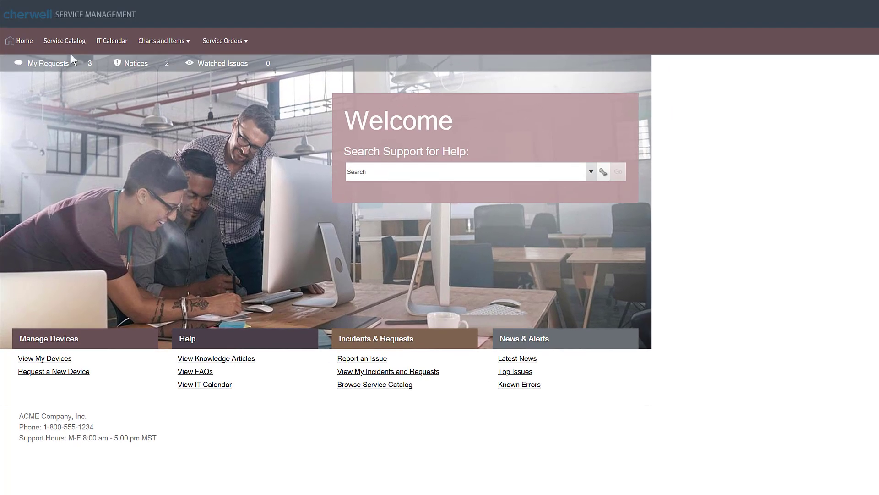
Request a Cloud Services virtual machine for Development, 60 days, reason 'Accounting Server.', and add it to the cart.
click(65, 41)
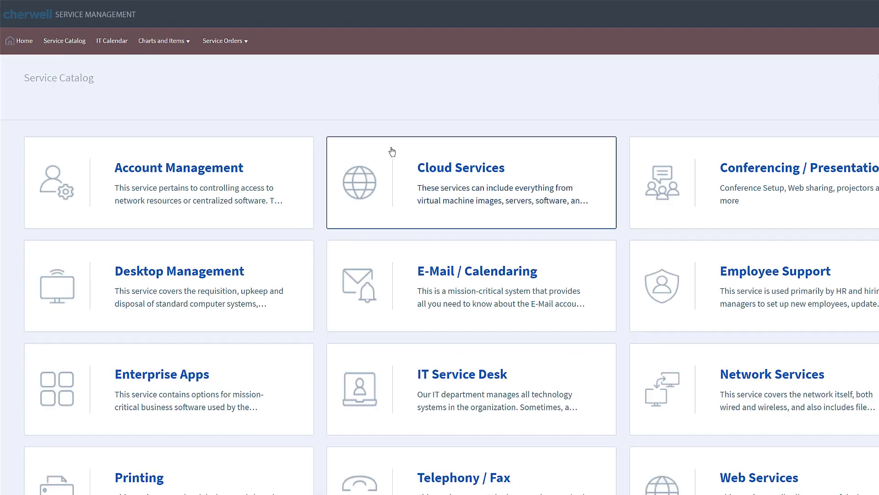
click(448, 172)
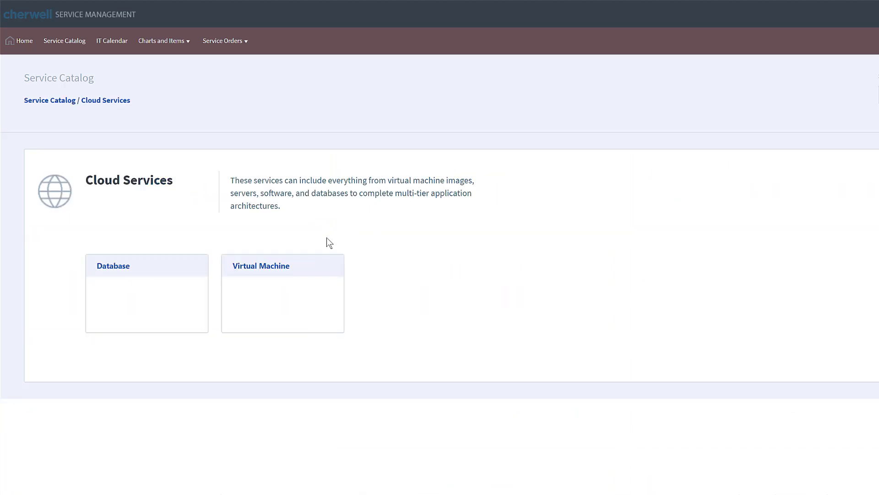
click(277, 271)
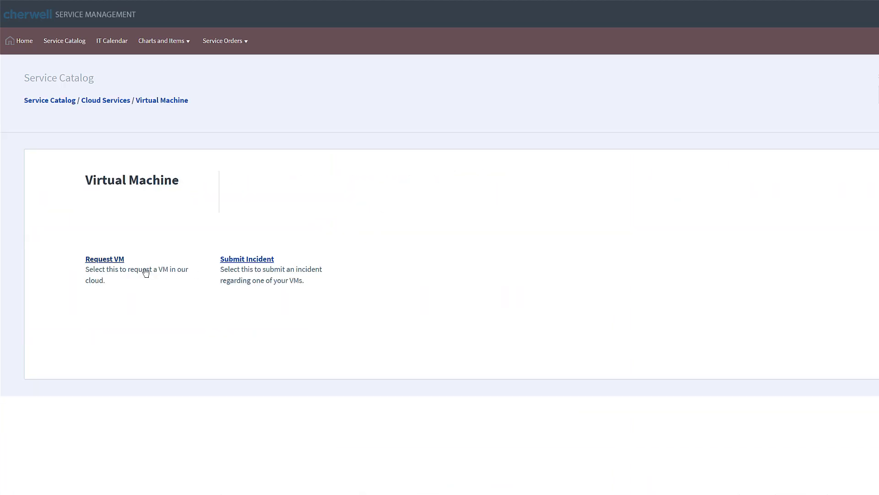
click(118, 260)
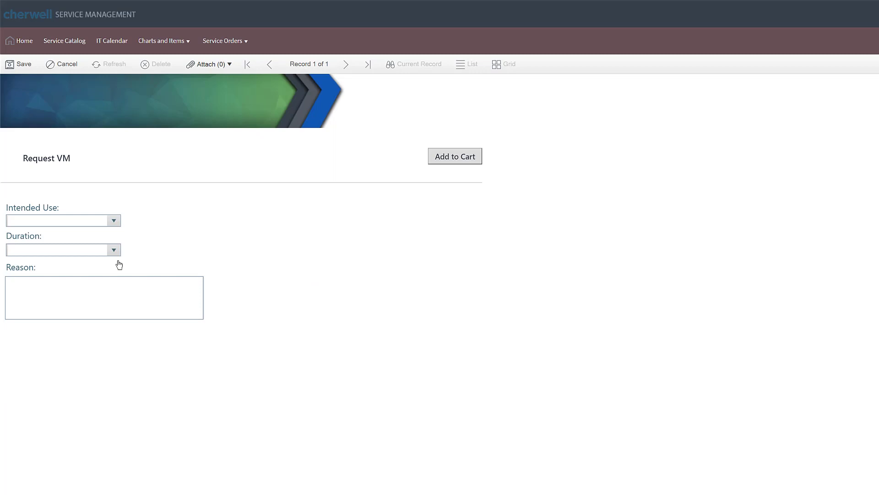
click(114, 221)
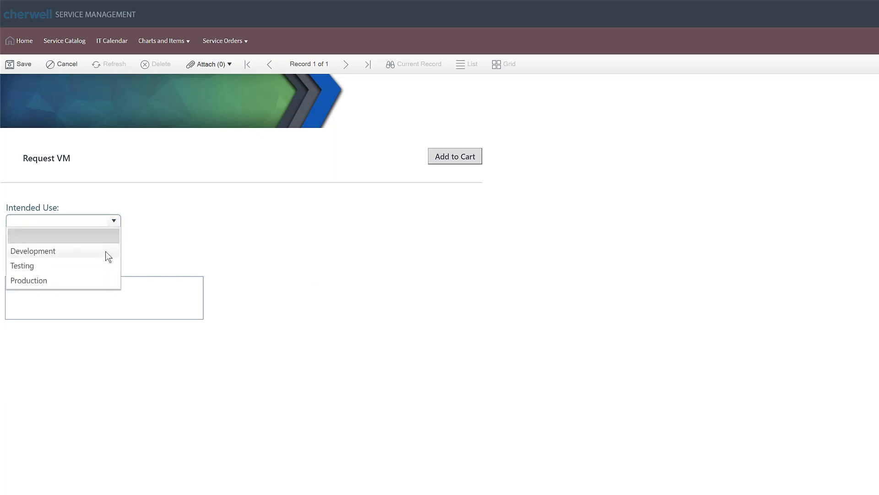
click(109, 251)
click(115, 255)
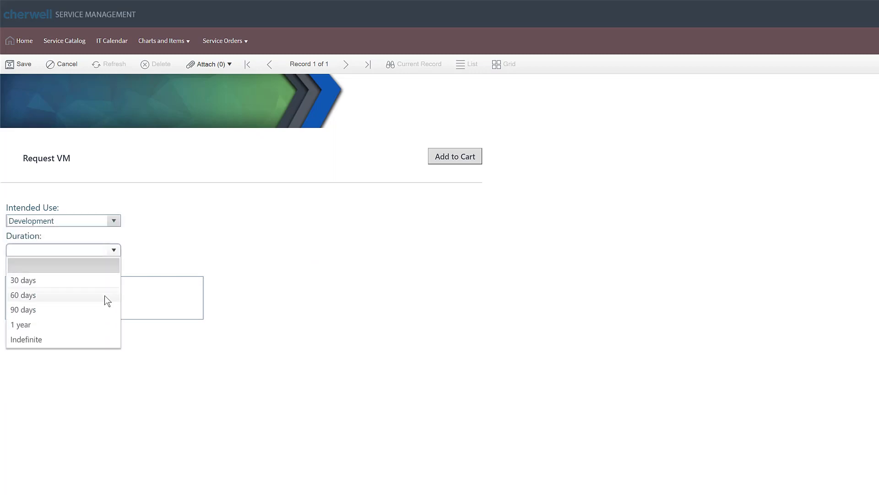
click(106, 295)
text(Accounting Server.)
click(469, 153)
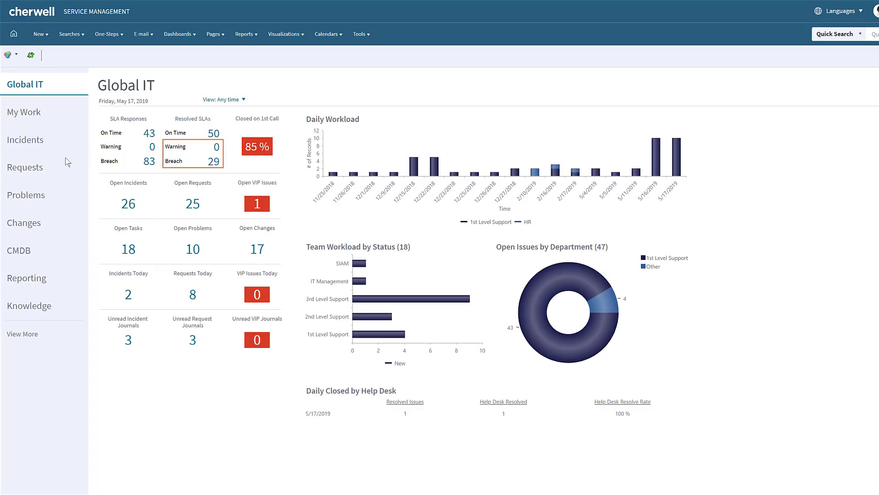
Open executive-printer incident 102402 from the My Work open incidents list.
click(34, 116)
click(129, 205)
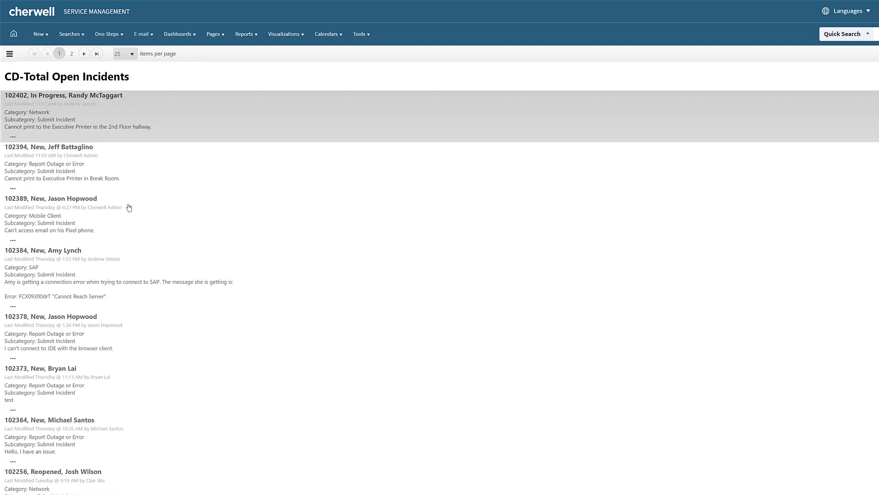
click(104, 97)
Search the knowledge base for the printer issue and read article 10208 on setting print area.
click(253, 55)
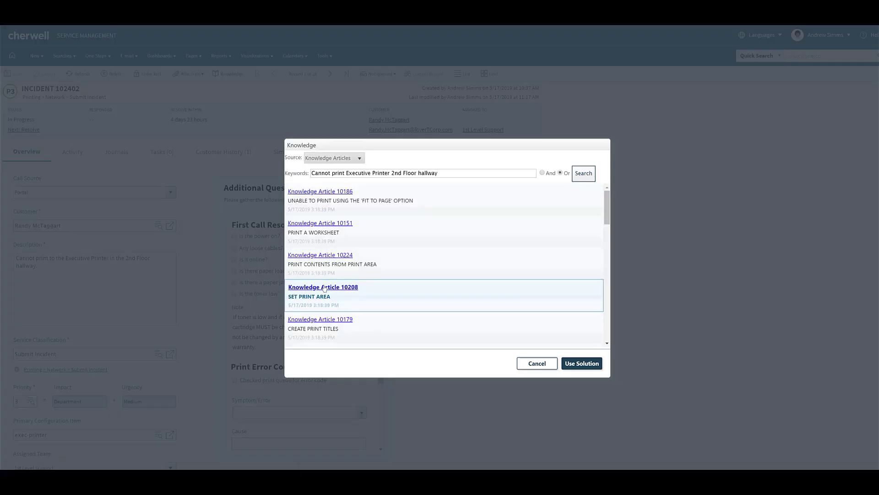
click(324, 287)
scroll(361, 294, down, 3)
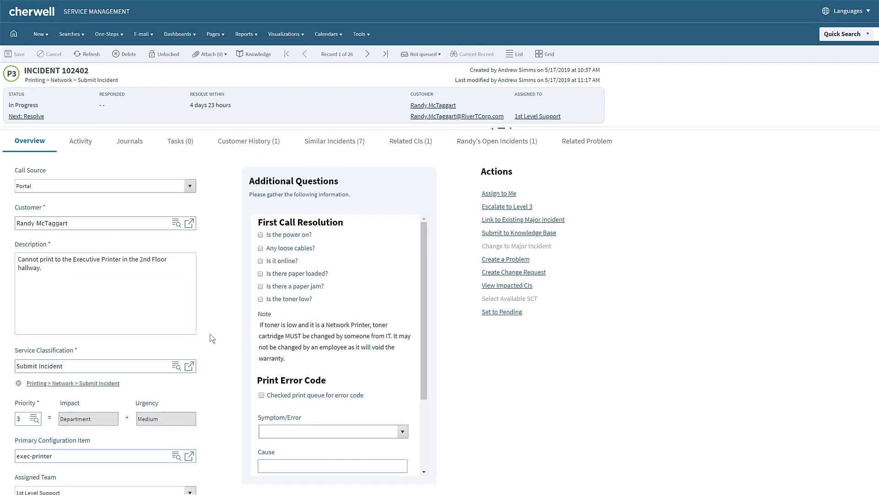
Classify the incident as Submit Incident and set priority 3 from Department impact, Medium urgency.
click(176, 366)
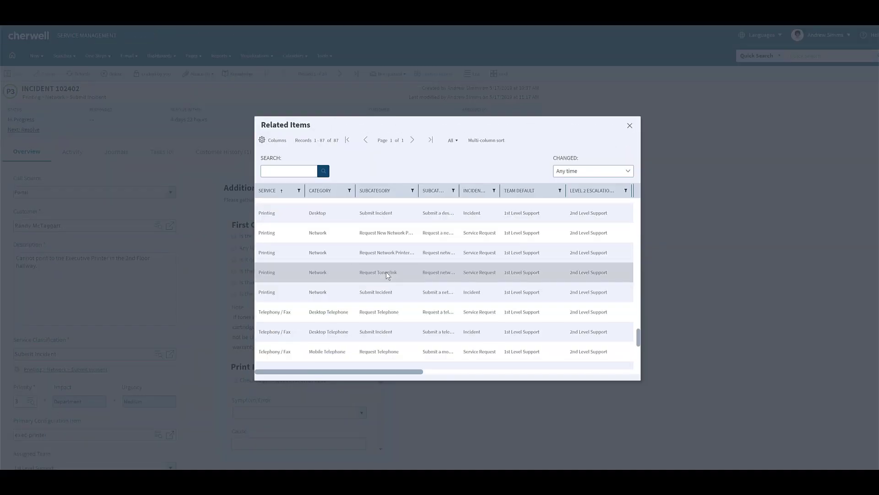
click(387, 274)
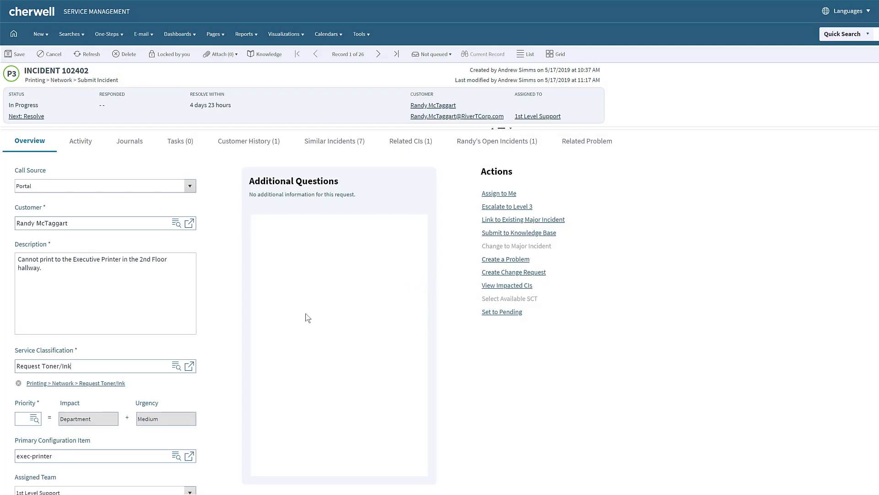
click(175, 367)
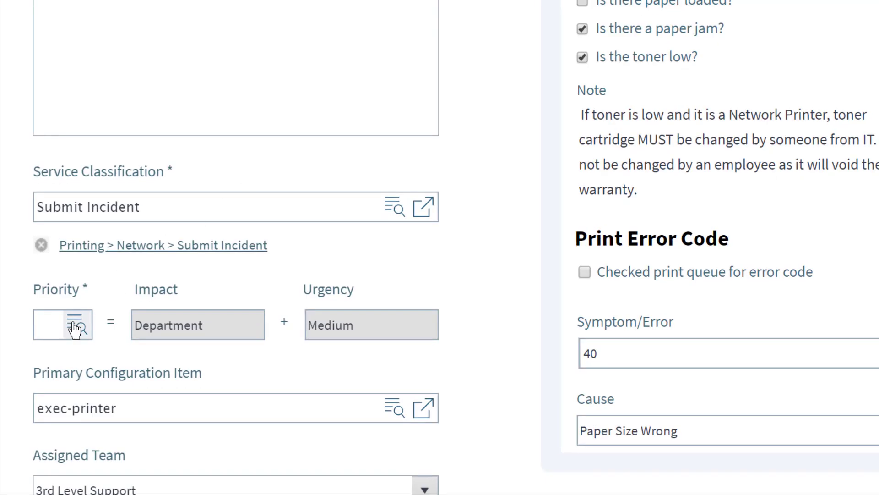
click(75, 328)
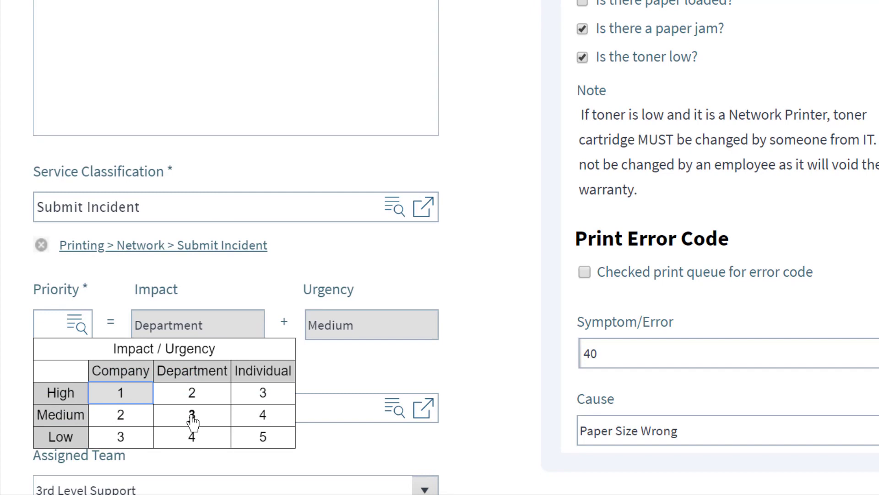
click(191, 415)
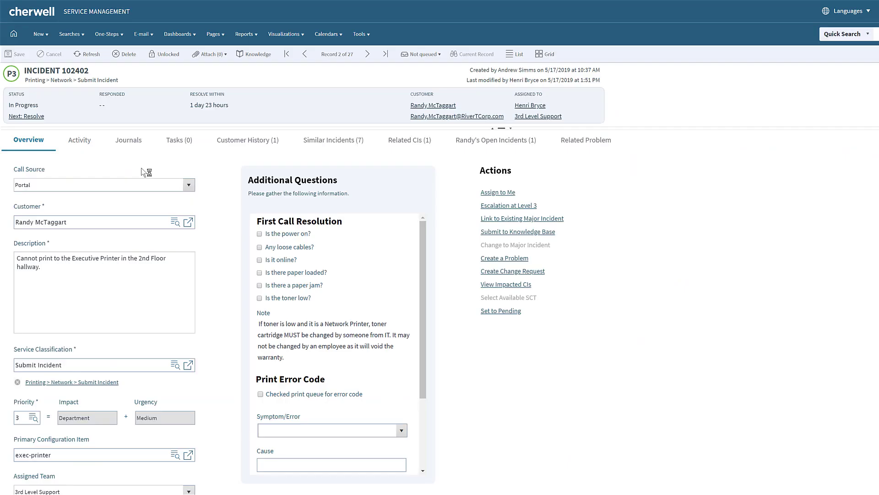
click(87, 145)
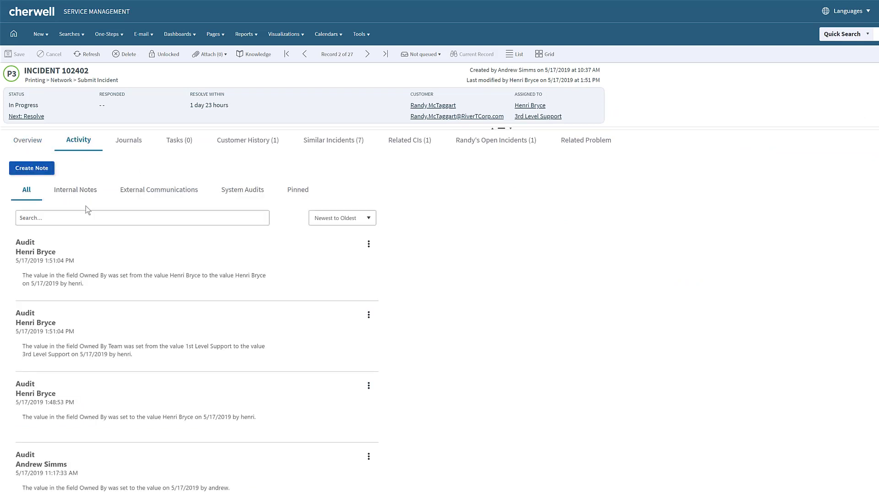
scroll(105, 243, down, 3)
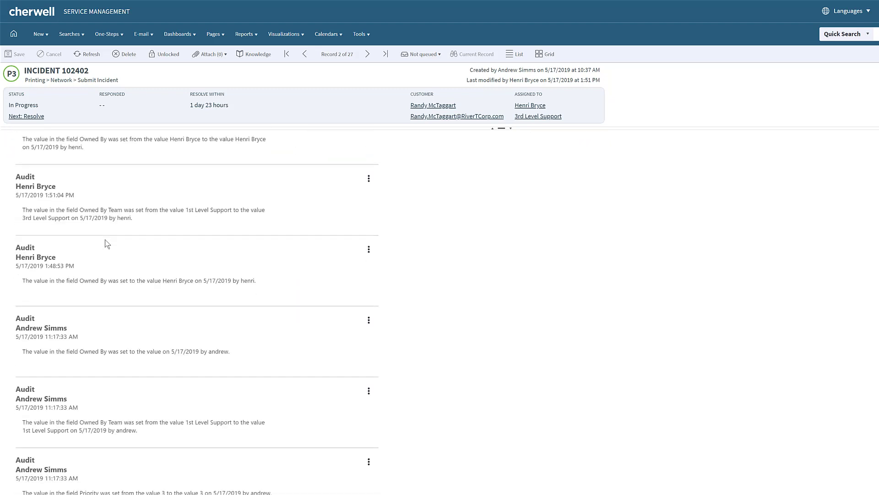
scroll(105, 243, up, 3)
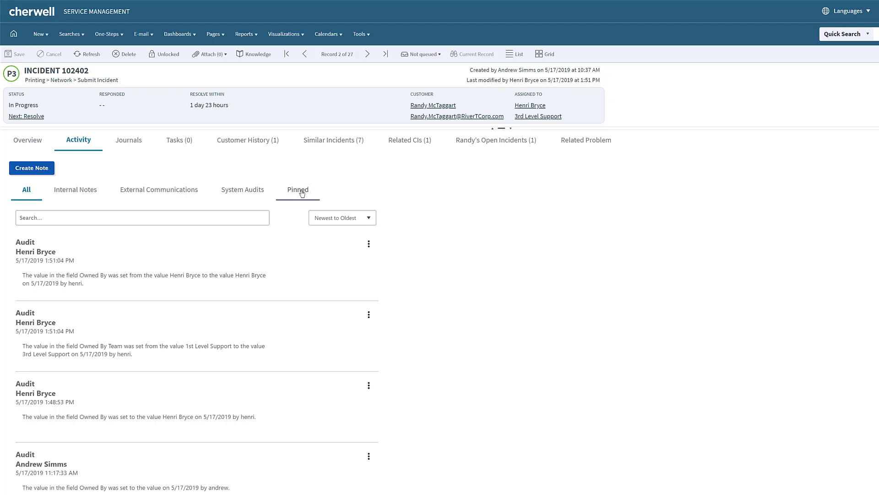
click(302, 193)
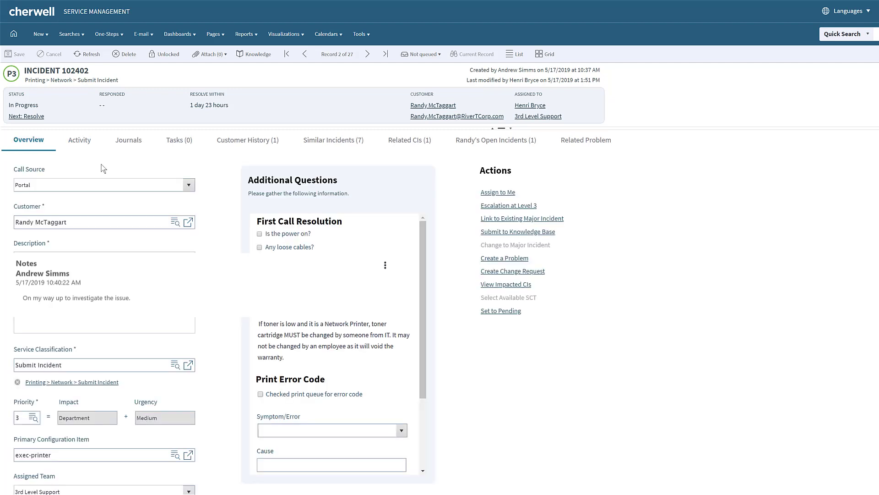
click(310, 142)
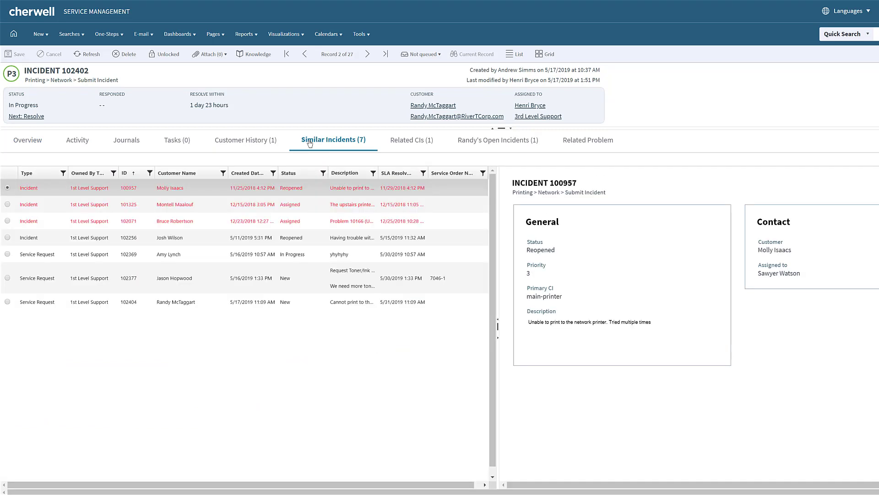
click(172, 190)
click(179, 203)
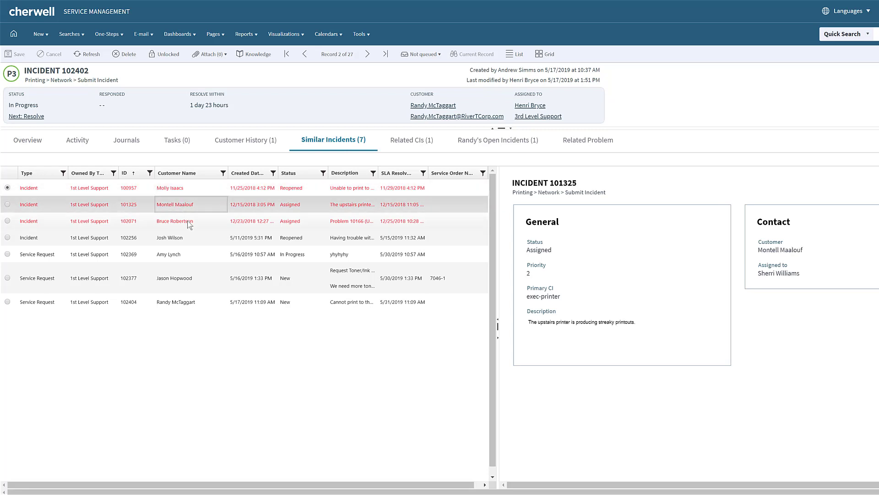
click(188, 221)
double_click(188, 220)
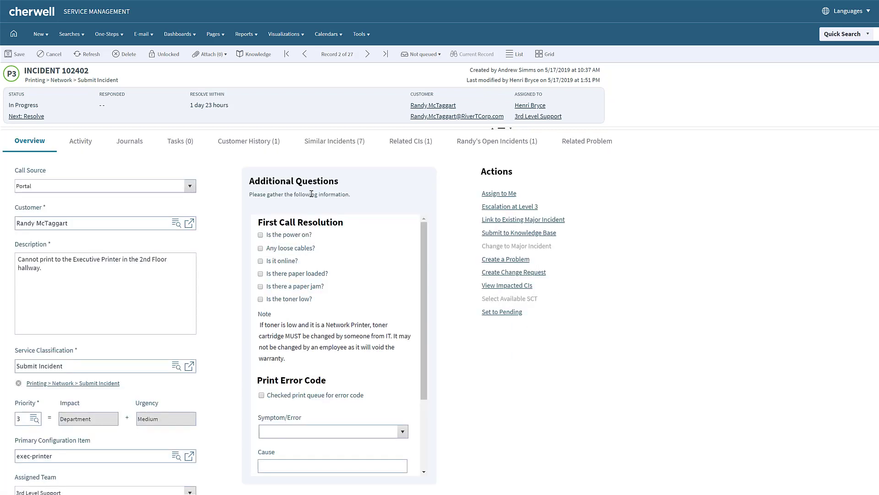
Create a problem from incident 102402, then link incident 100411 on its Incidents tab.
click(485, 260)
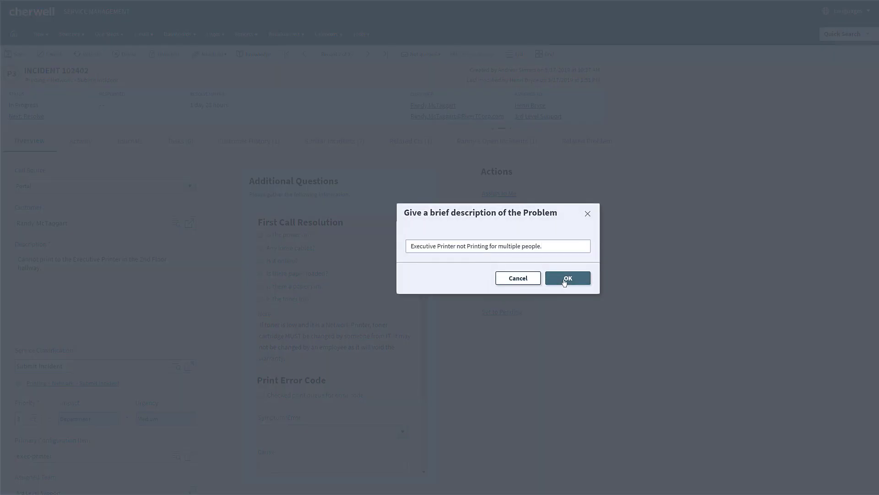
click(564, 280)
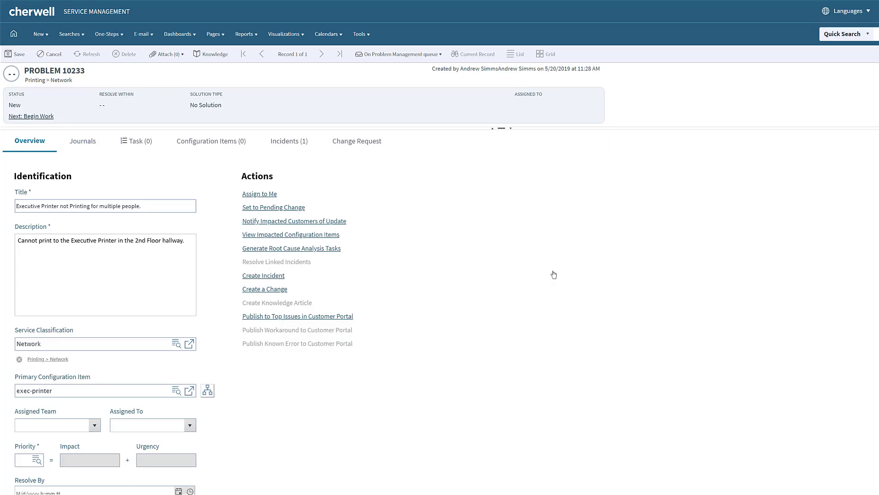
click(288, 148)
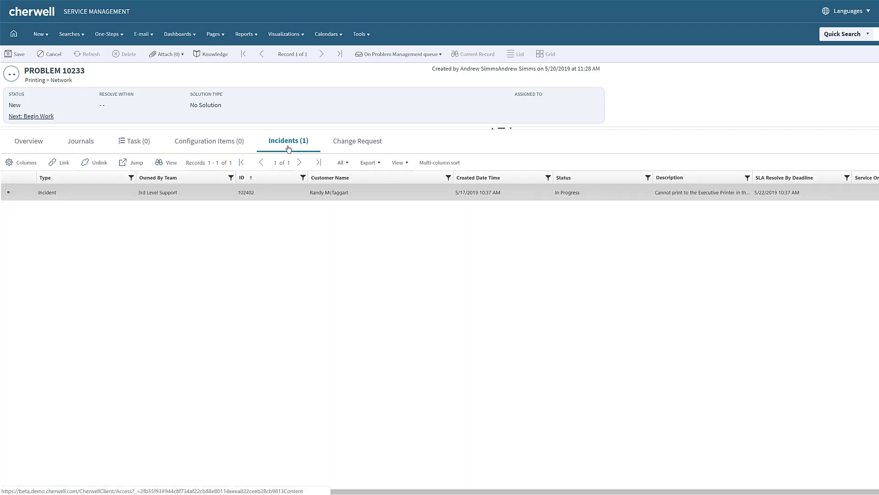
click(64, 163)
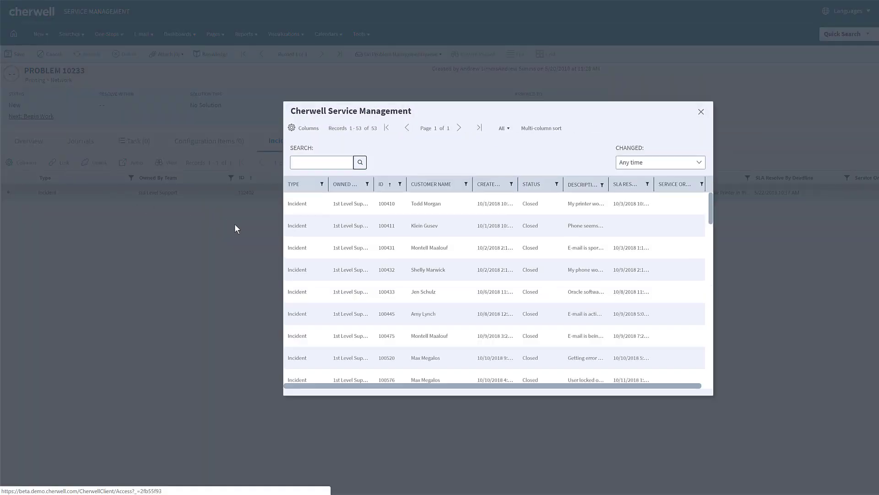
double_click(312, 227)
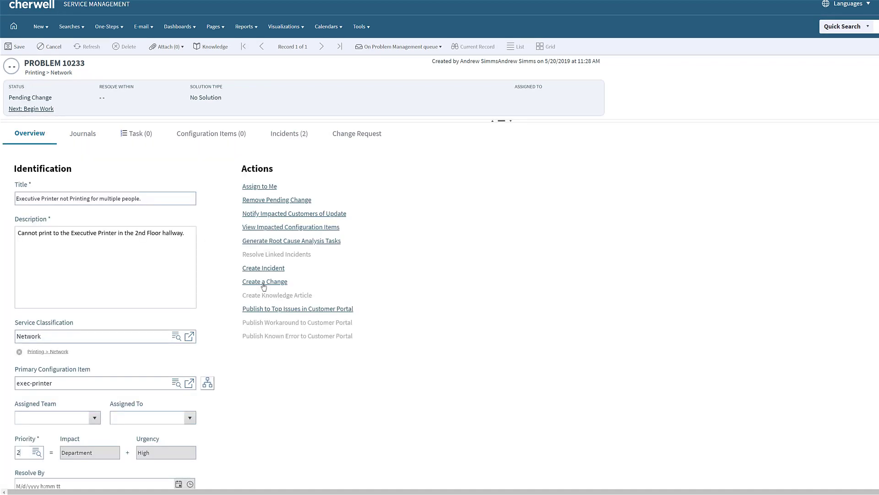
Create a Normal change titled 'Replace Network Switch' from the problem.
click(264, 287)
click(563, 244)
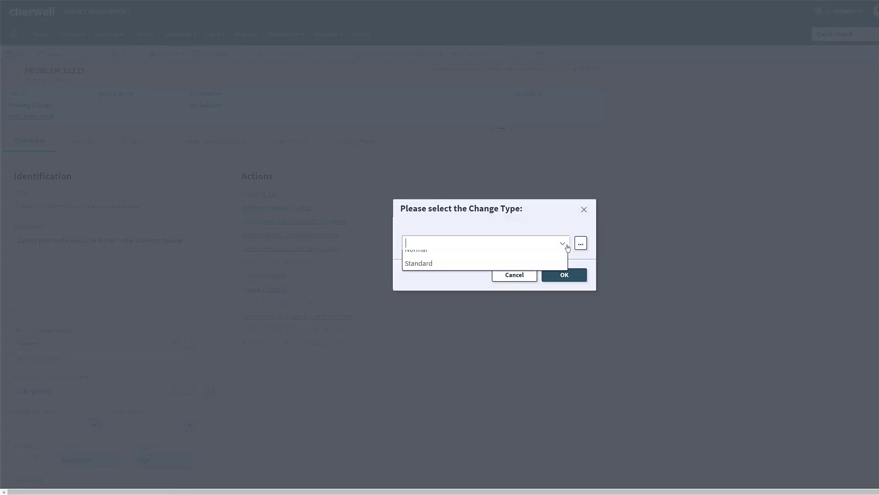
click(560, 269)
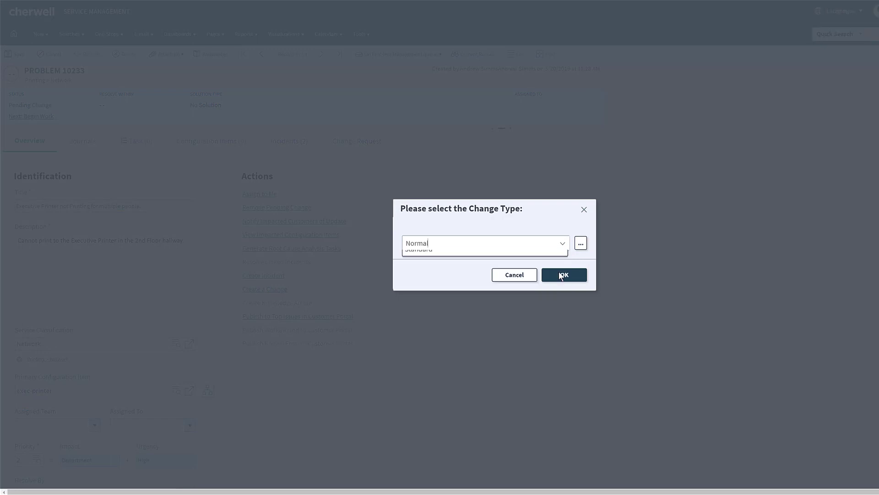
click(561, 275)
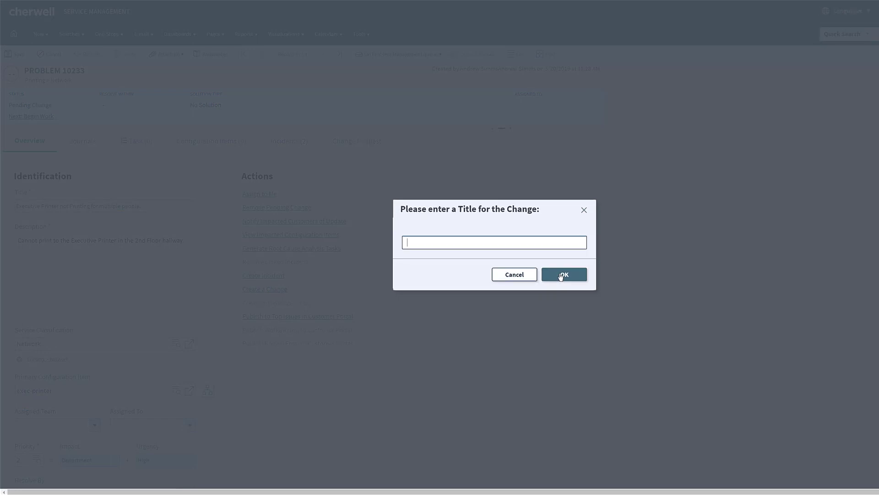
text(Replace Network Switch)
click(566, 276)
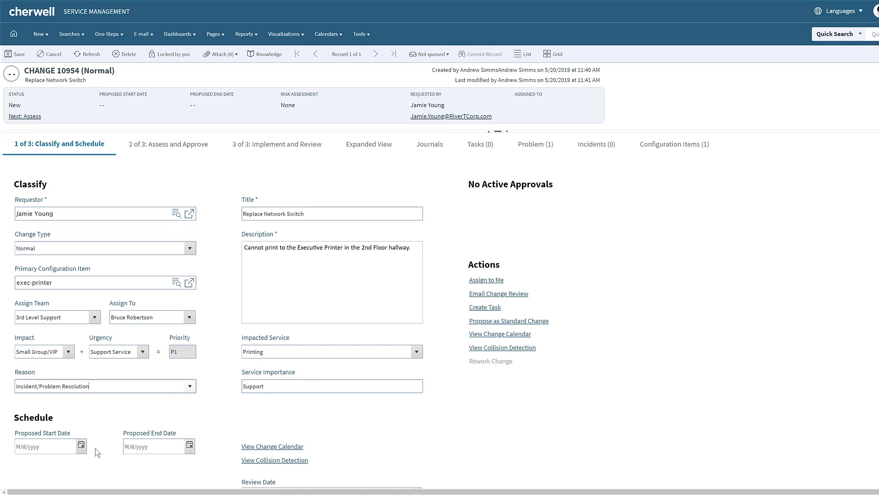
Set the proposed start and end dates to the 16th and view the change calendar.
click(81, 451)
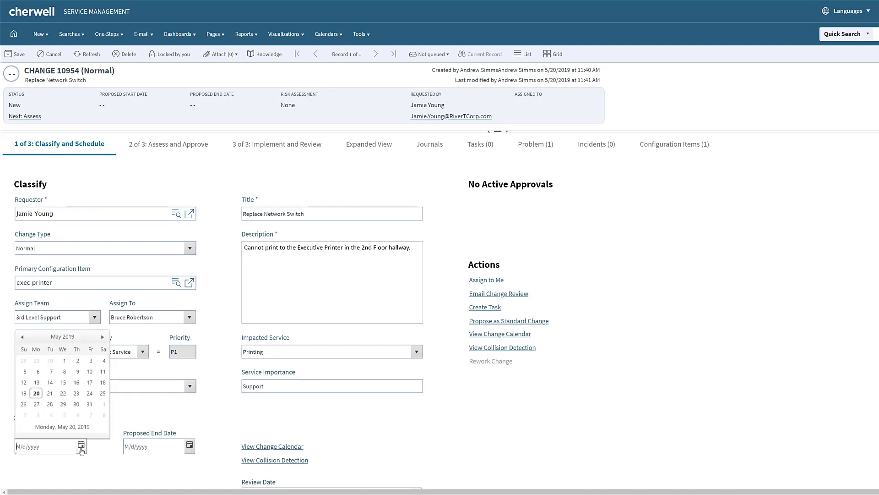
click(76, 384)
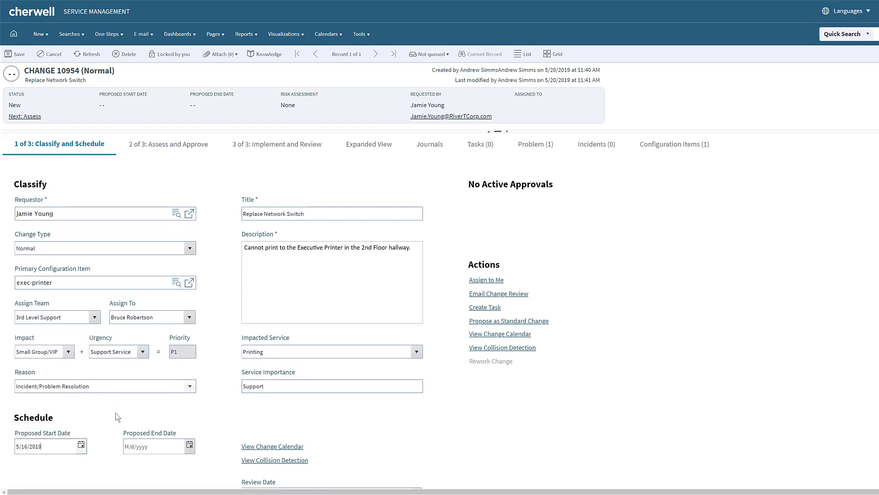
click(190, 445)
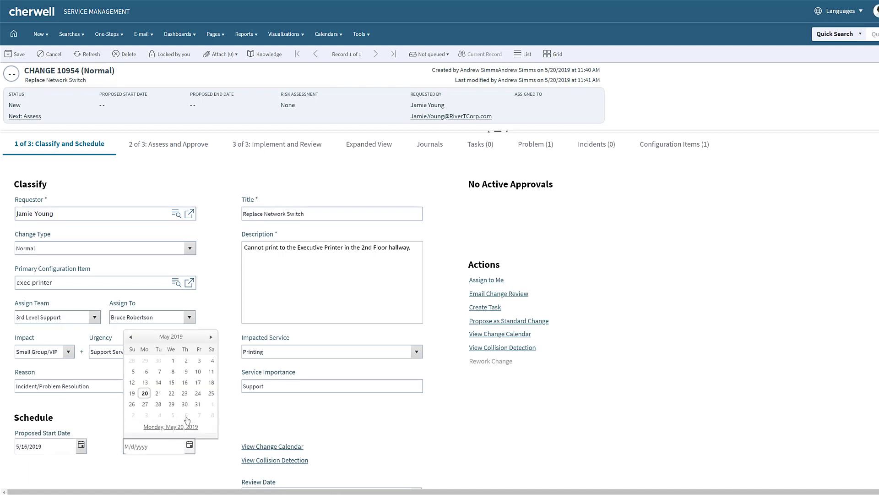
click(185, 383)
click(500, 334)
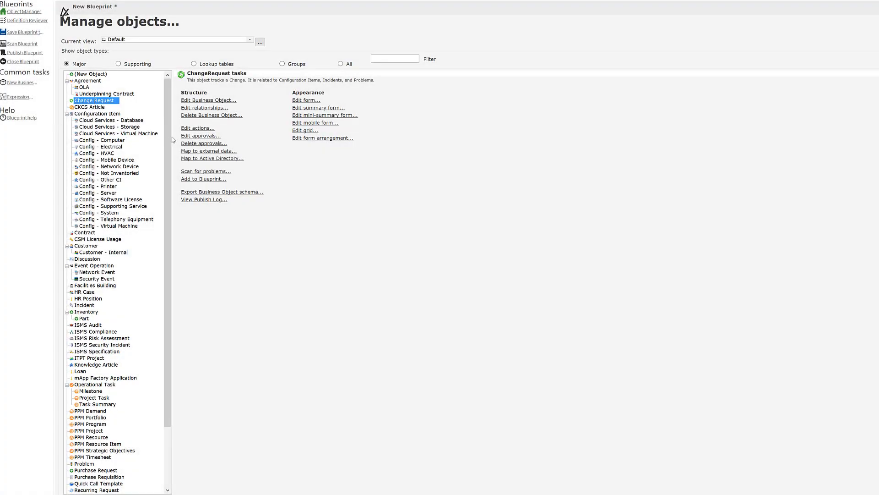
Open the Normal Change Assessment Approval block of Change Request for editing.
click(188, 136)
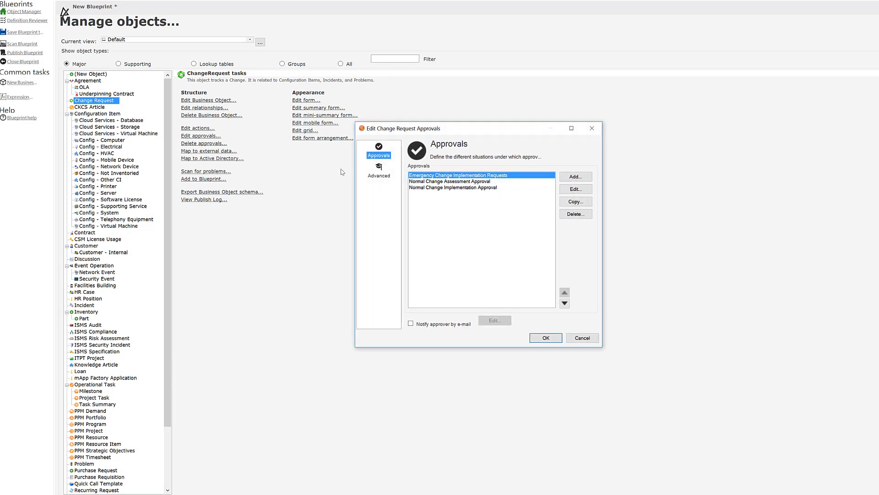
click(424, 182)
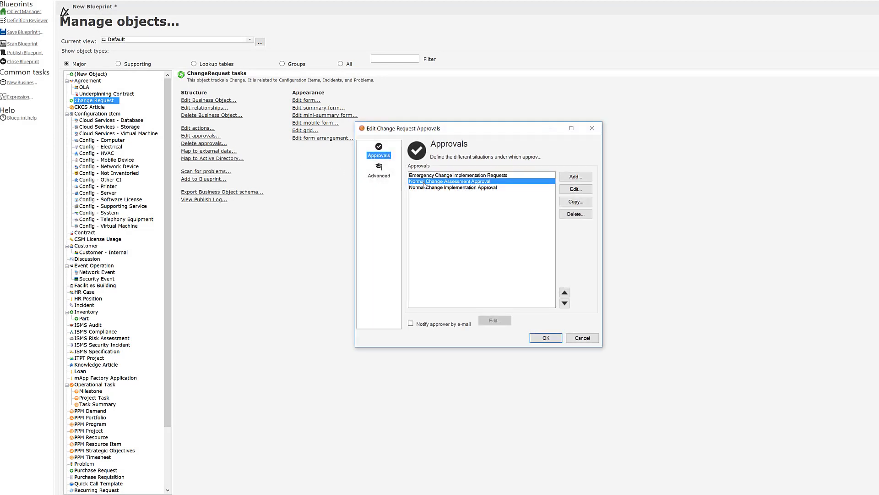
click(570, 192)
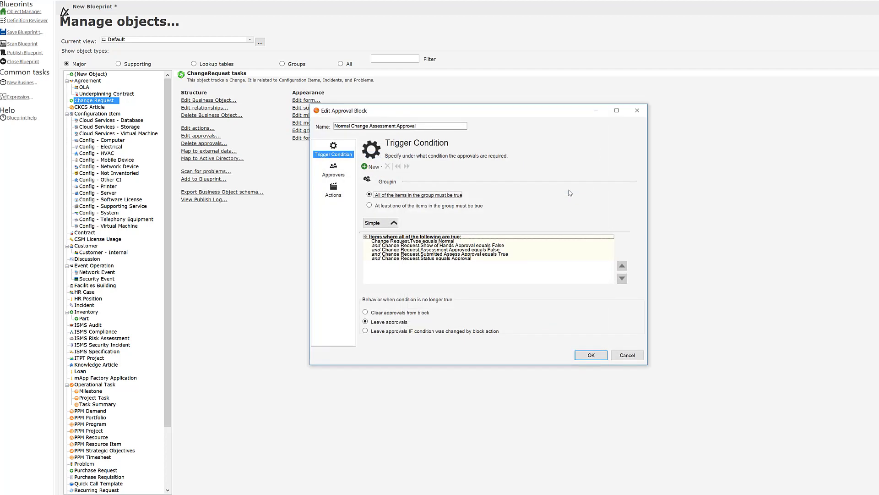
Compare the all, percentage and specific-number approver options, then review the block's actions.
click(336, 170)
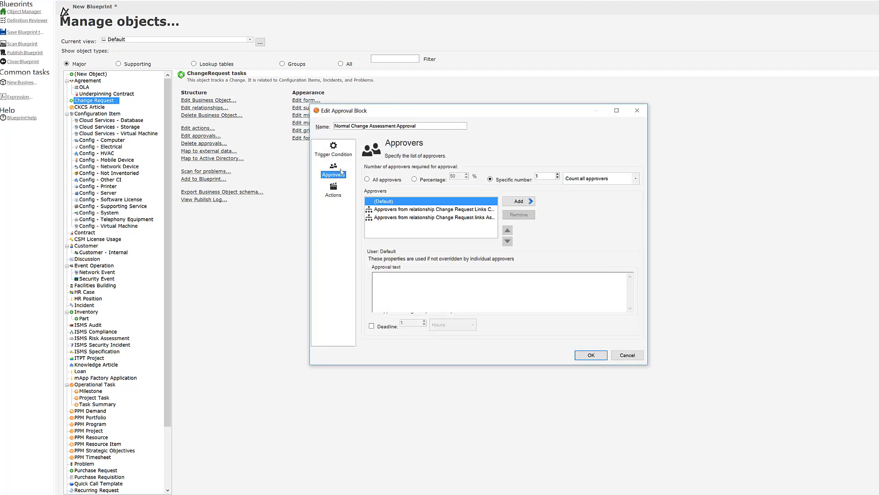
click(367, 180)
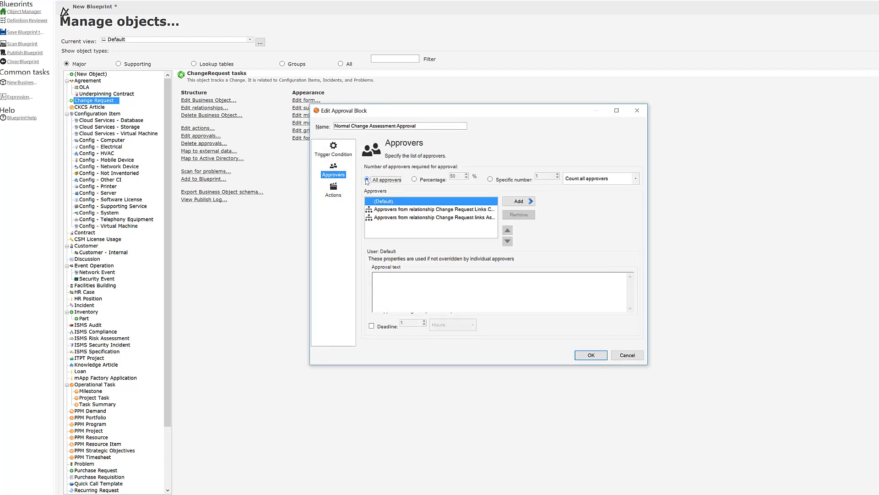
click(415, 179)
click(490, 179)
click(334, 192)
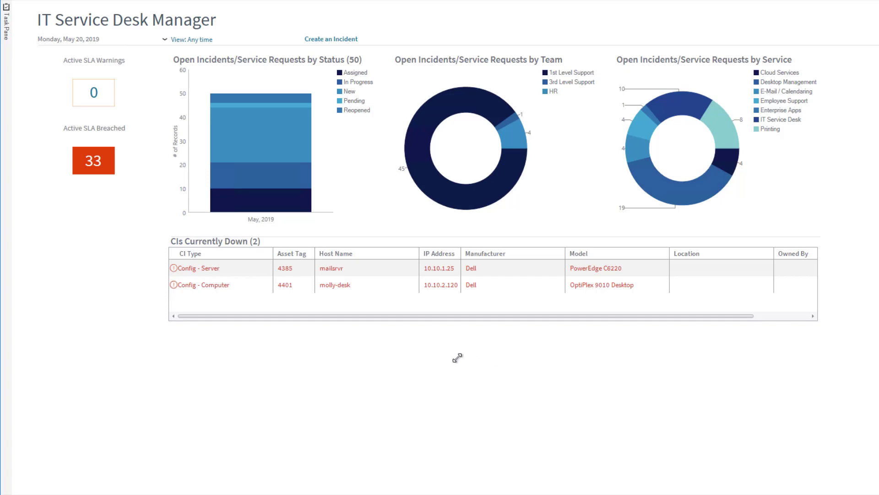
Drop the Incidents by CI donut below CIs Currently Down and widen it.
right_click(457, 356)
click(479, 390)
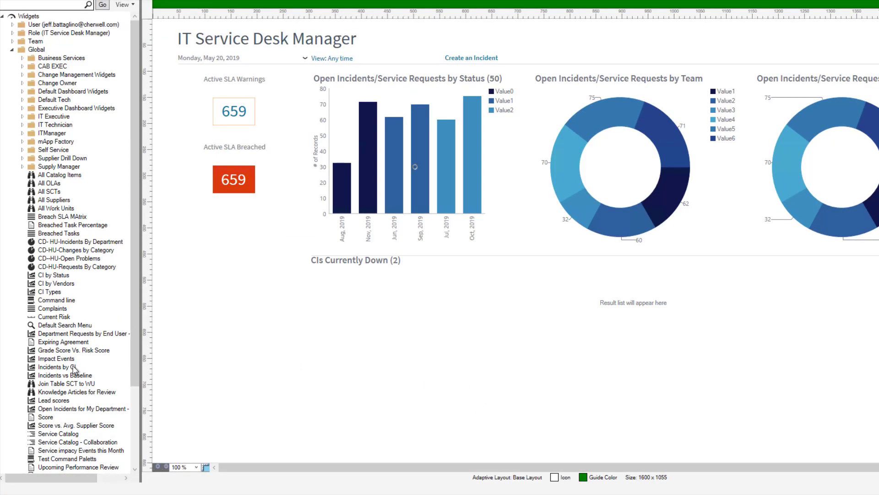
mouse_move(69, 367)
mouse_down()
mouse_move(208, 351)
mouse_move(399, 359)
mouse_up()
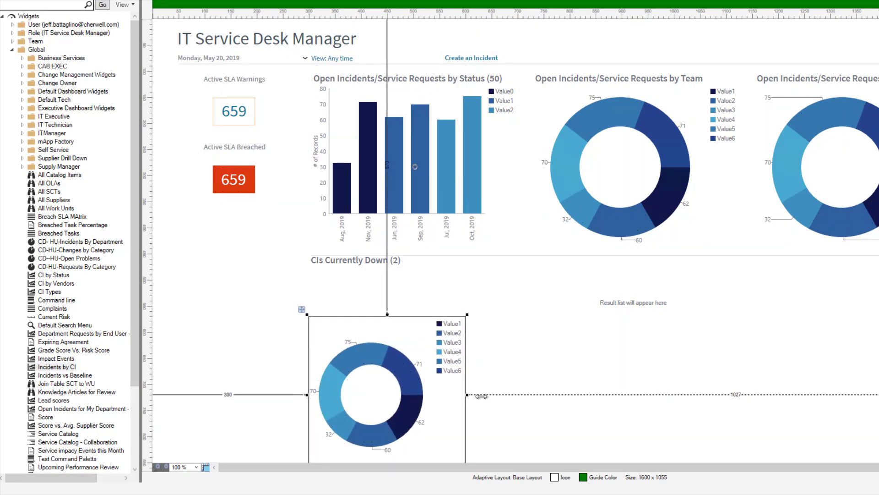
drag(467, 394, 529, 401)
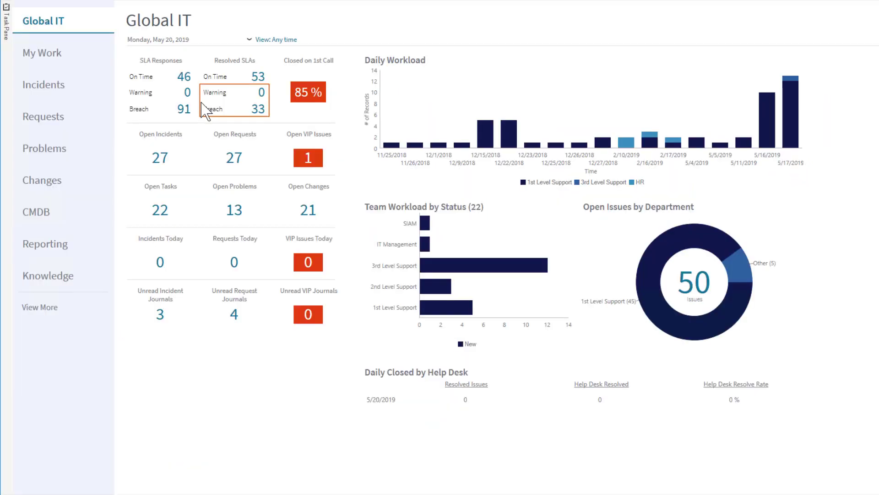
Run Monthly Management Incident Review from the Report Manager's Monthly Reports.
click(212, 1)
mouse_move(221, 28)
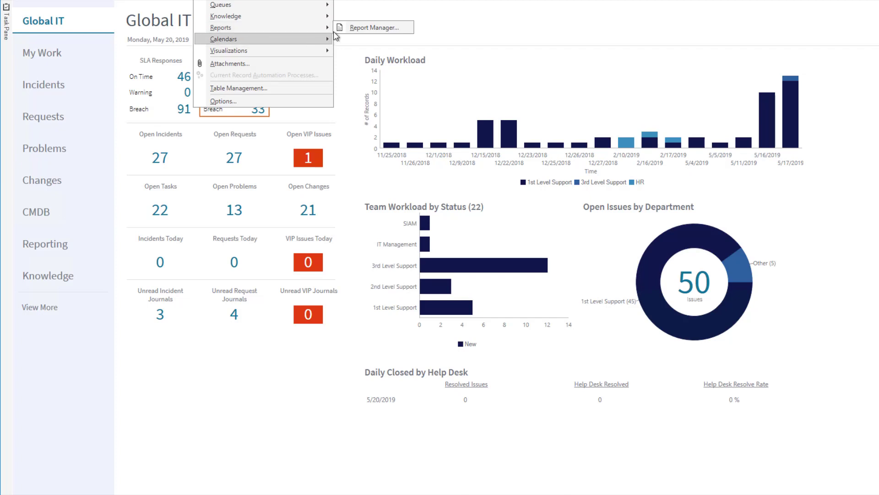
click(345, 28)
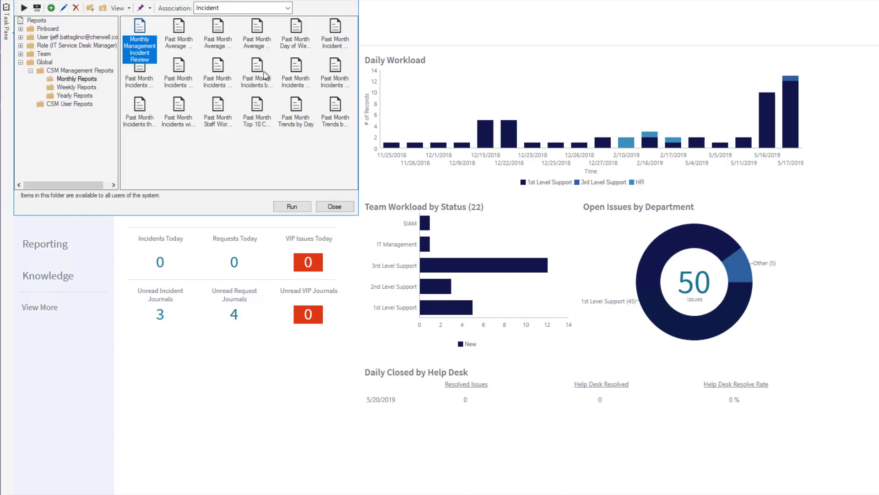
double_click(135, 41)
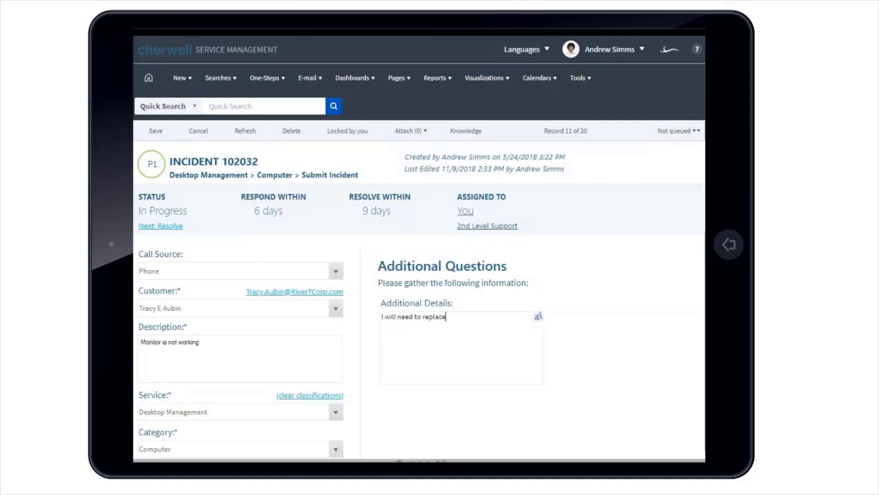
Note the customer's monitor replacement in Additional Details and view the Dell workstation on a map.
text( Tracy's)
text( moni)
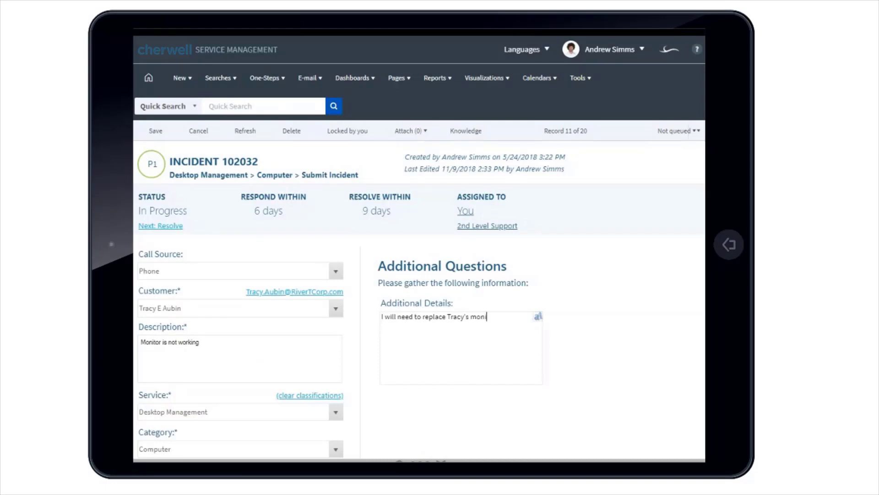
text(tor,)
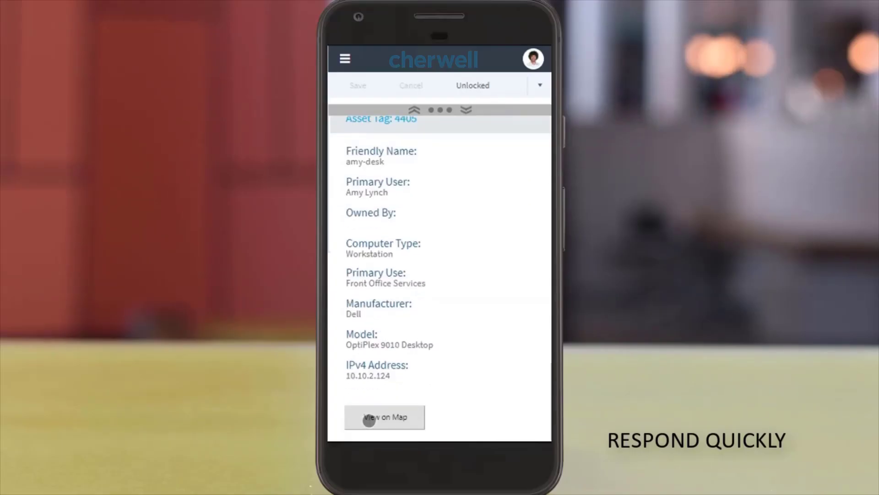
click(370, 420)
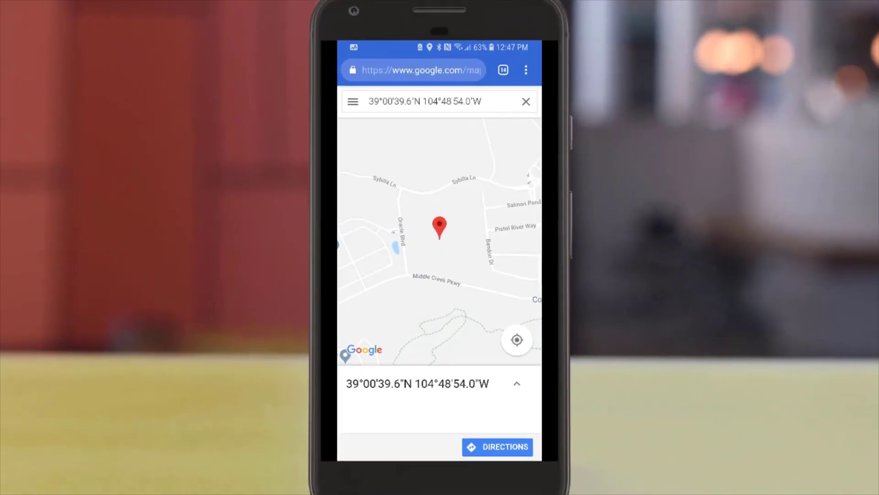